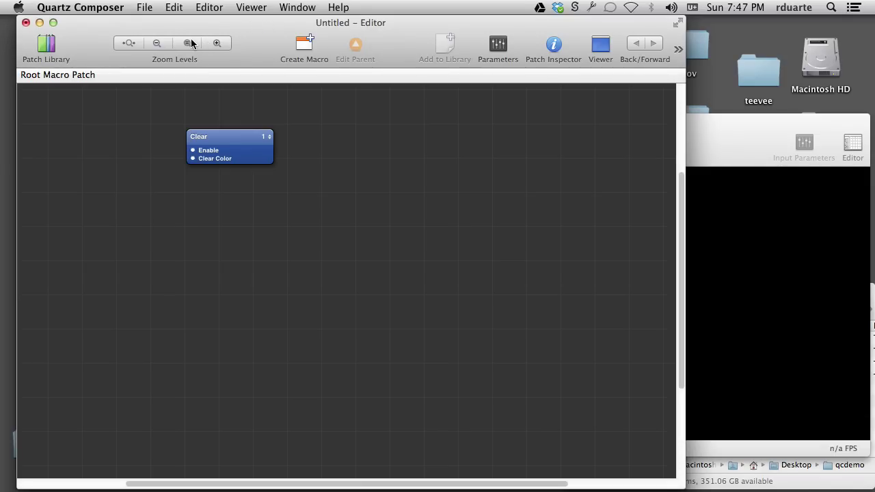
- Return to the Editor window and shift the Clear patch slightly right on the canvas
key(super+Tab)
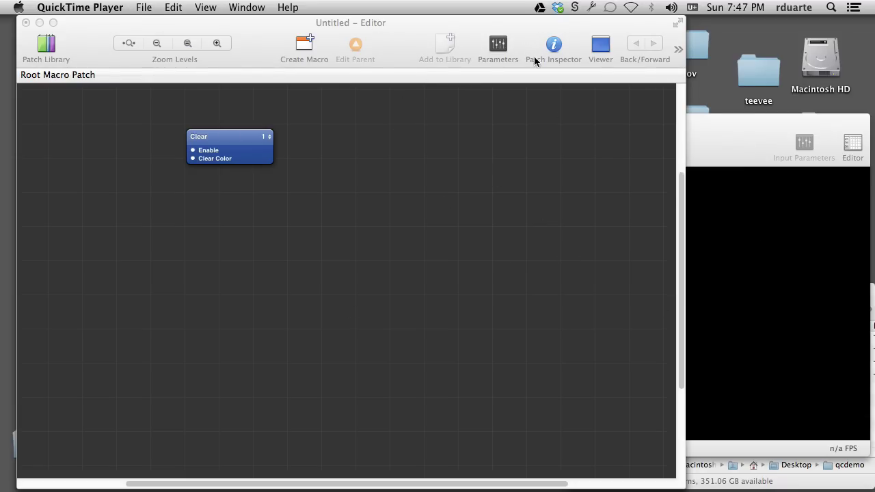
click(241, 175)
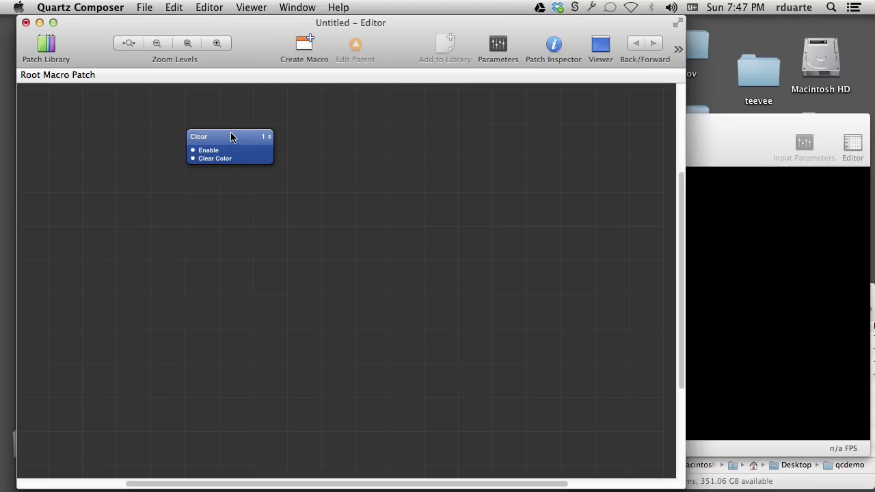
mouse_move(231, 136)
mouse_down()
mouse_move(258, 139)
mouse_move(265, 151)
mouse_move(244, 135)
mouse_up()
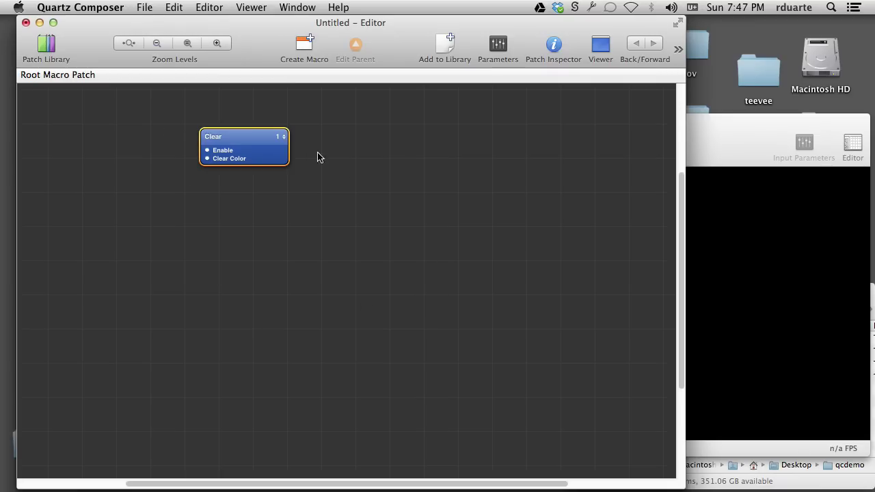
drag(244, 141, 241, 141)
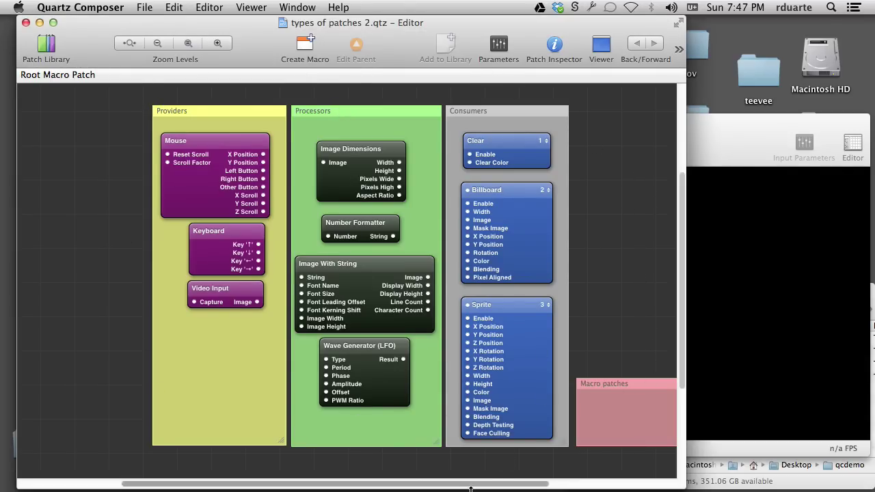
drag(478, 484, 517, 465)
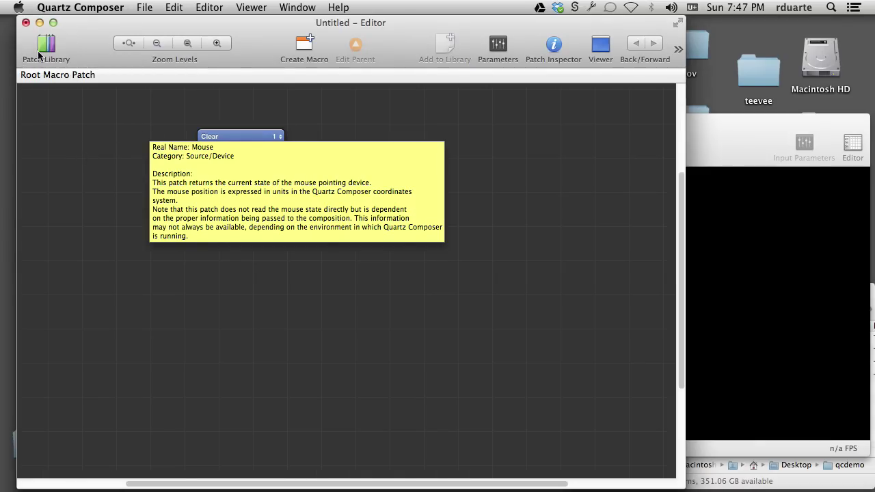
- Add a Billboard patch from the Patch Library and move it up and right
click(41, 51)
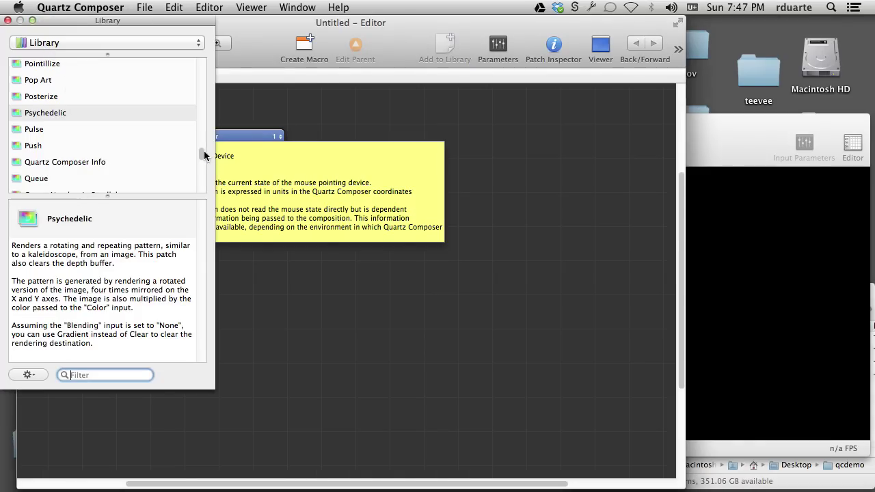
drag(202, 153, 199, 91)
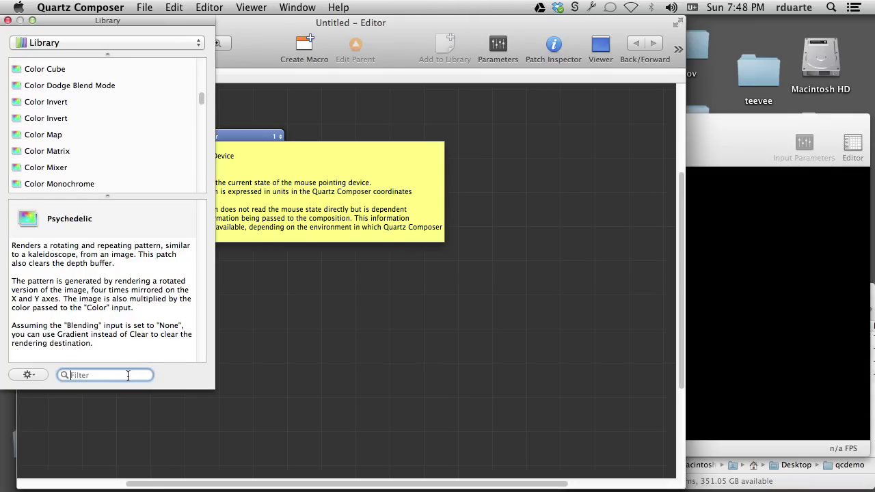
text(billbo)
key(Return)
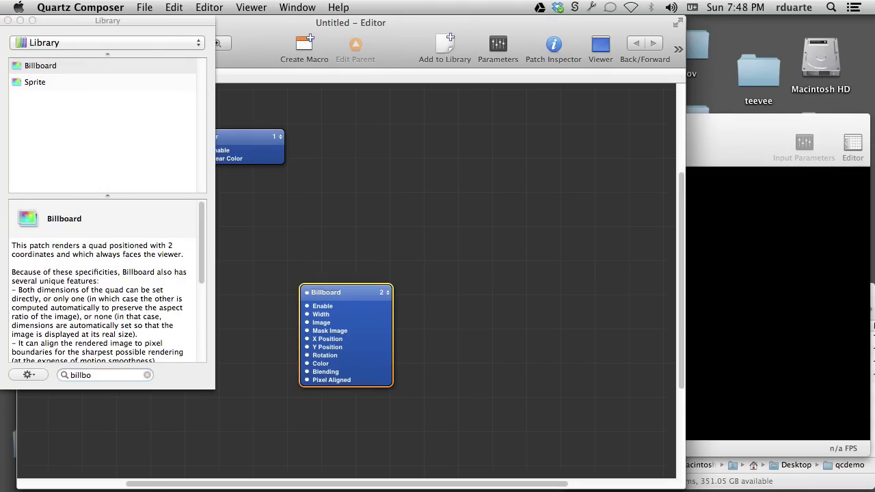
drag(340, 305, 486, 239)
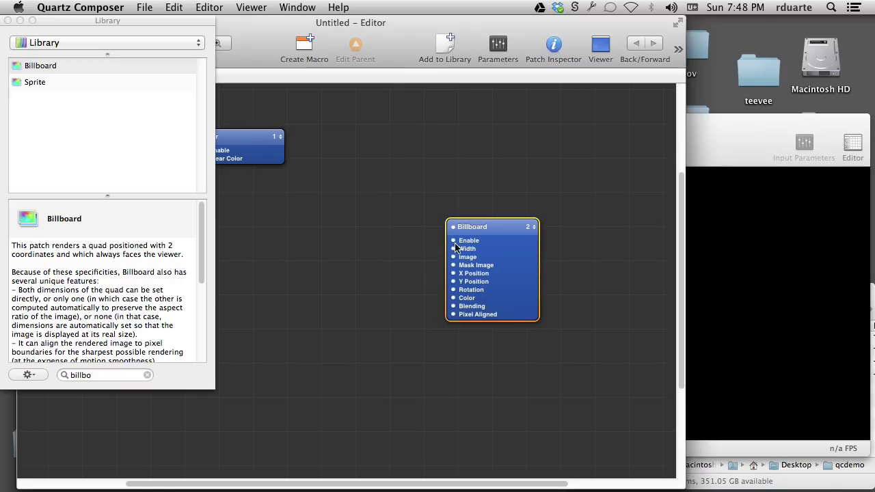
- Search the library for 'mouse', add the Mouse patch and place it up-left
click(129, 374)
key(BackSpace)
text(video)
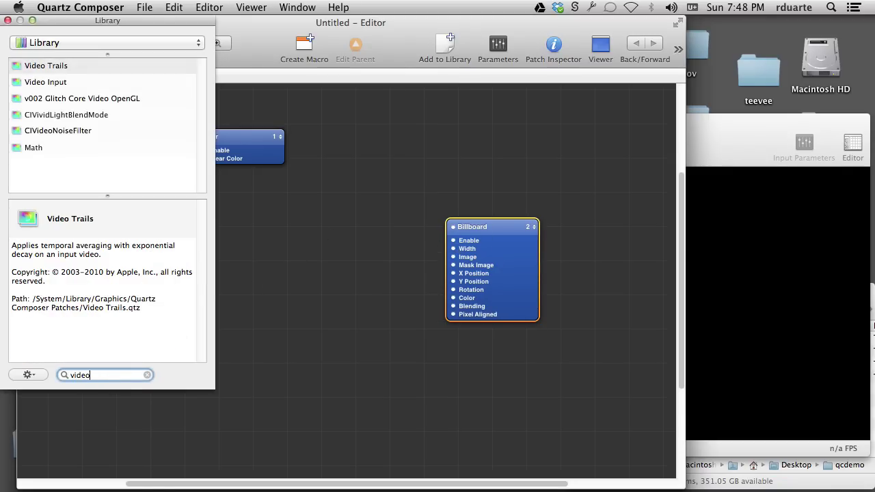
key(BackSpace)
key(BackSpace)
key(BackSpace)
text(mouse)
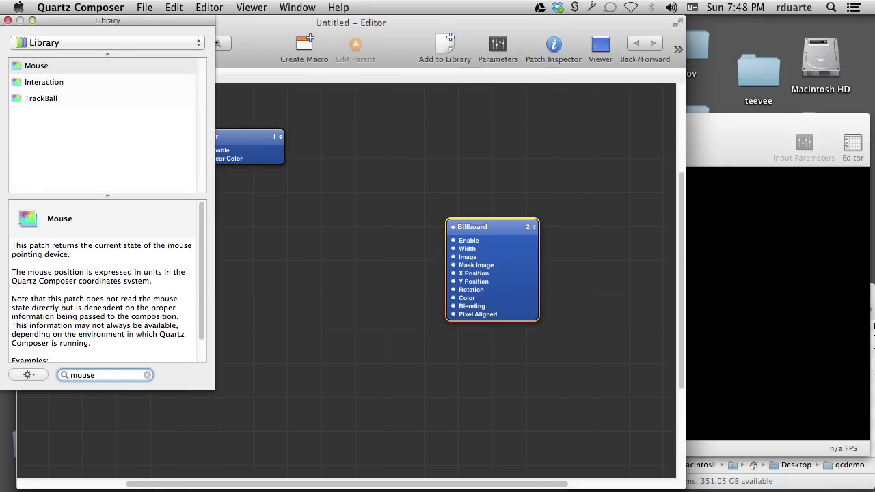
key(Return)
drag(338, 288, 315, 214)
- Add a Mathematical Expression patch and line it up between Mouse and Billboard
click(100, 371)
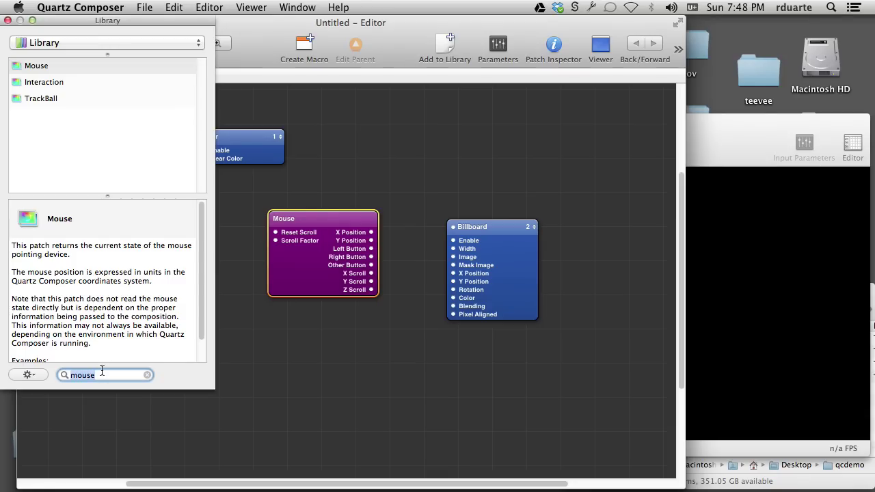
text(mathe)
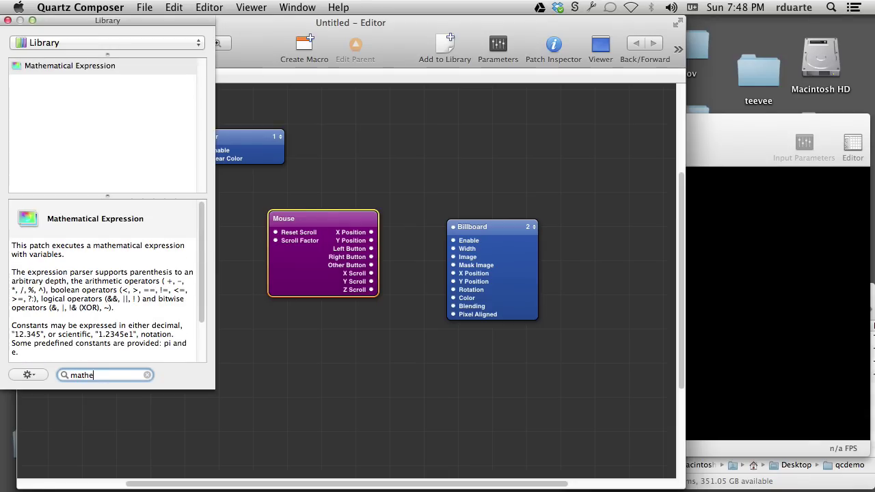
key(Return)
drag(339, 229, 296, 222)
drag(357, 286, 399, 230)
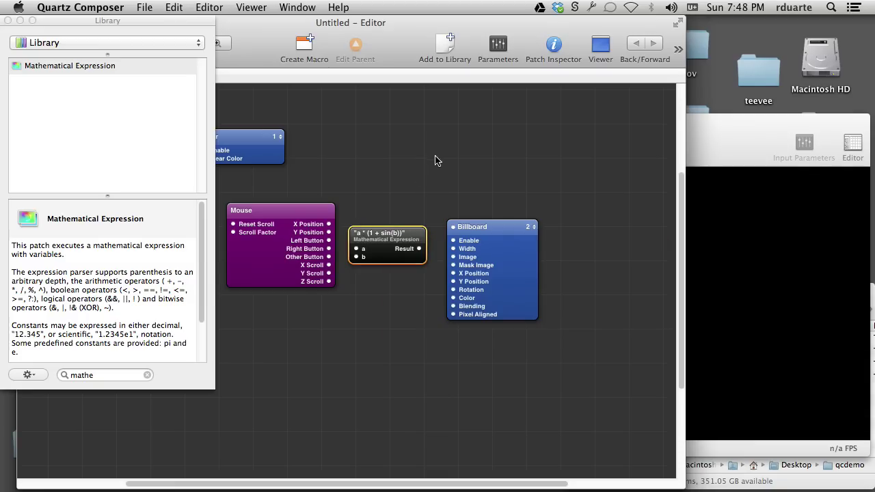
drag(481, 221, 478, 209)
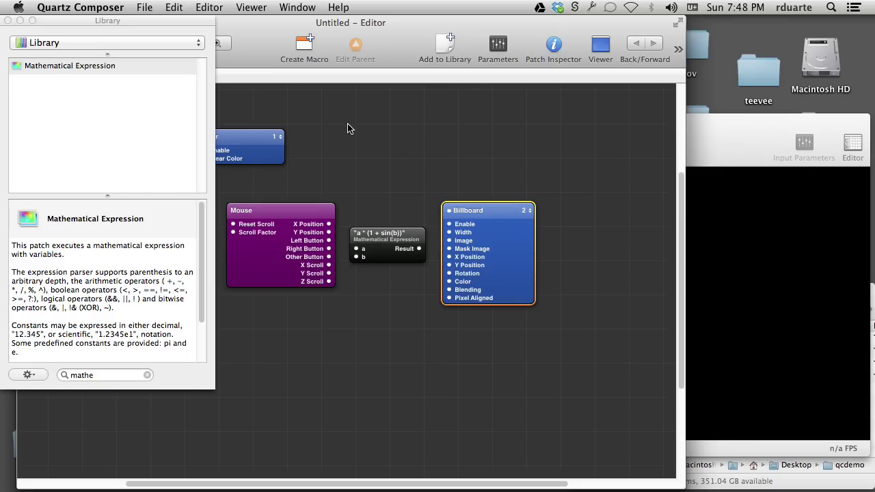
- Deselect Billboard, run the Viewer with Cmd+R and close the Patch Library window
click(346, 158)
key(super+r)
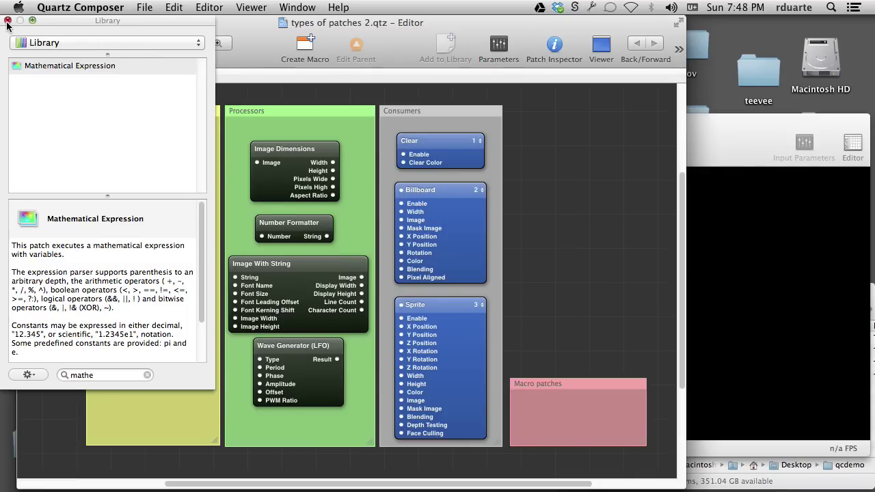
click(9, 21)
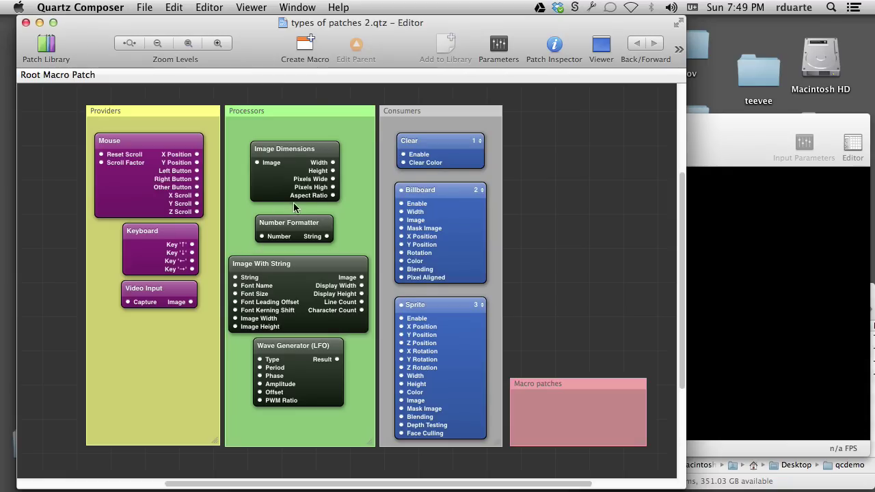
click(288, 227)
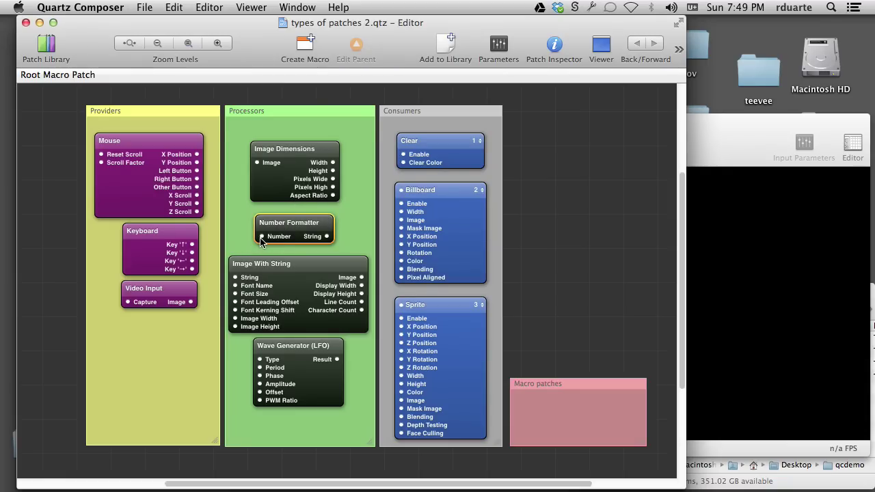
mouse_move(261, 241)
mouse_move(326, 238)
mouse_move(292, 232)
click(149, 236)
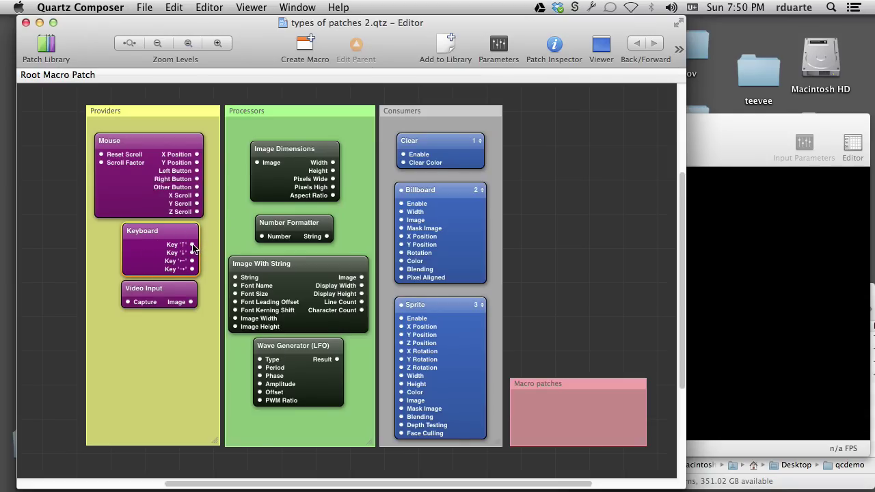
mouse_move(193, 247)
click(812, 252)
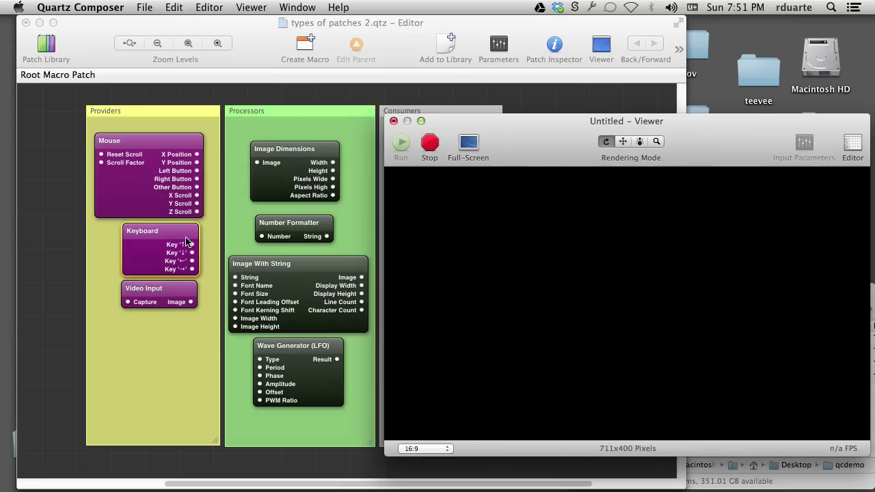
click(23, 289)
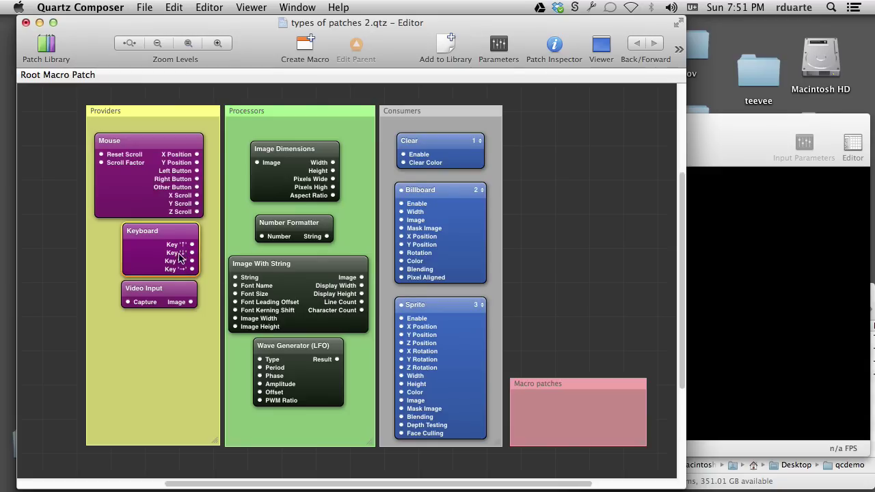
click(290, 149)
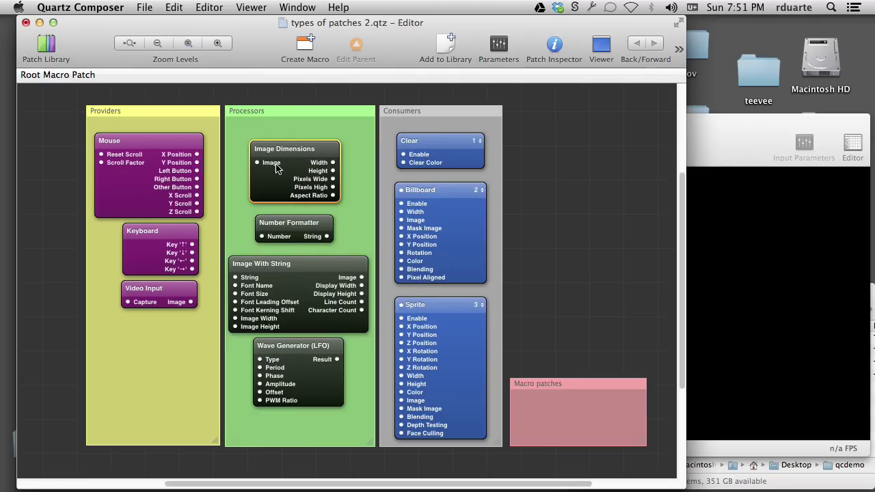
click(293, 374)
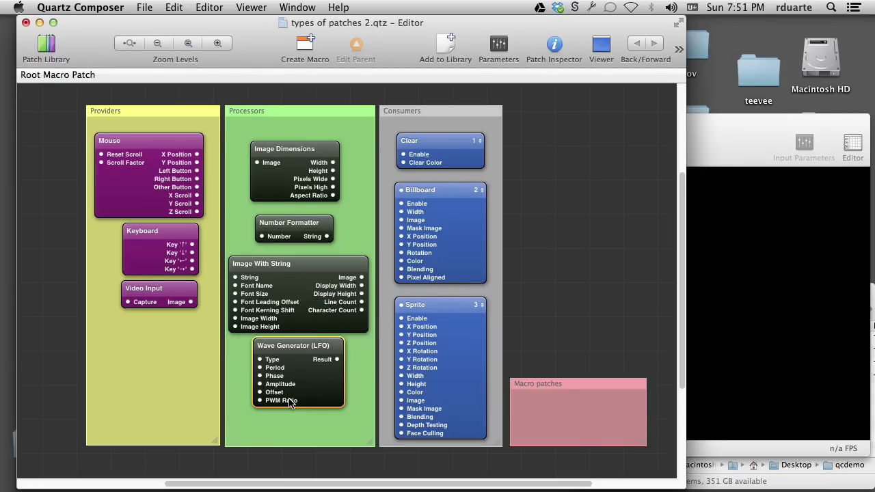
click(284, 161)
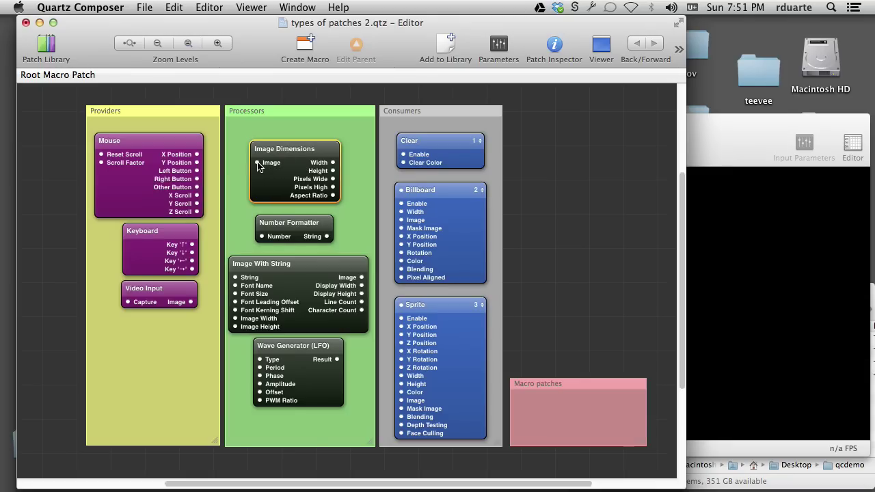
mouse_move(258, 166)
mouse_move(319, 173)
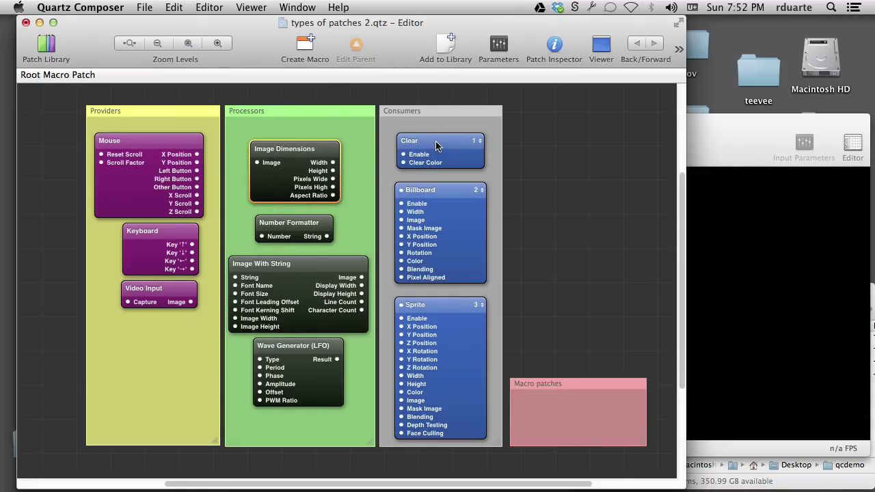
- Run the Viewer beside the editor and select the Clear, Billboard and Sprite patches
key(super+r)
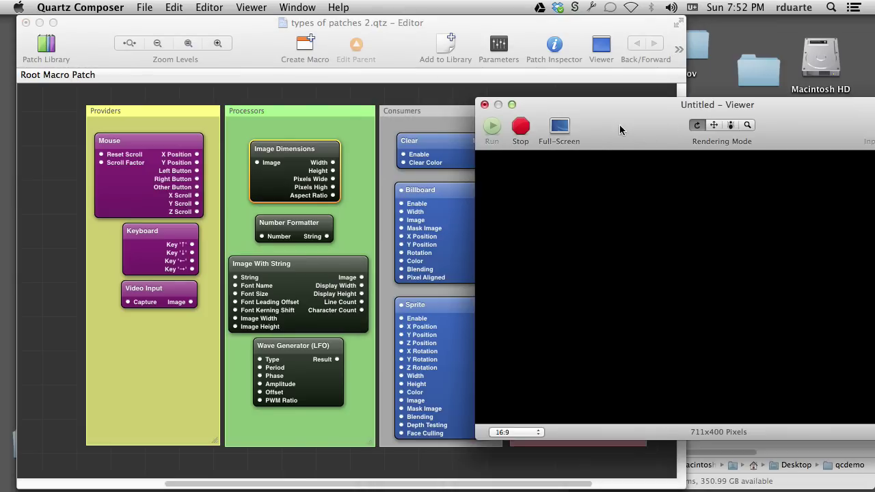
drag(619, 125, 660, 116)
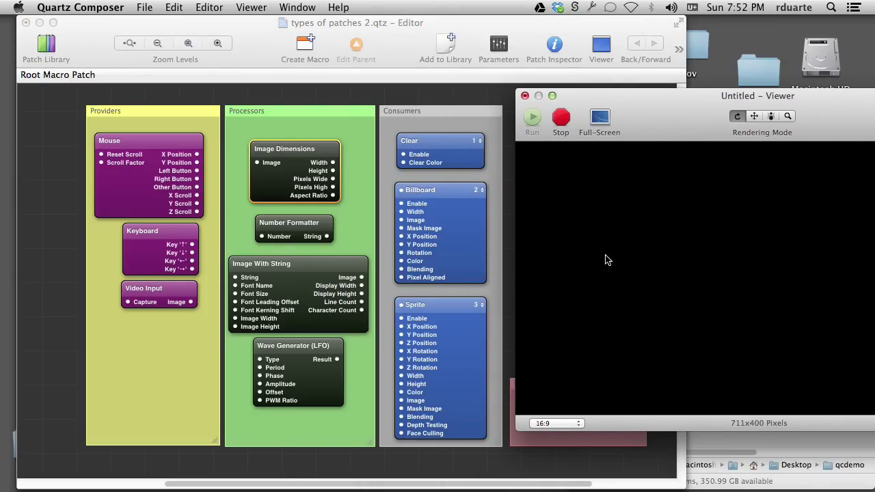
click(458, 148)
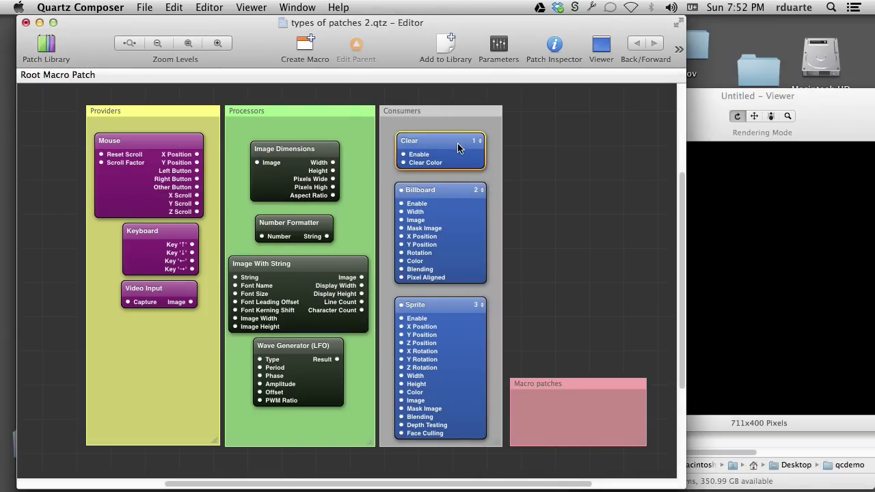
click(713, 112)
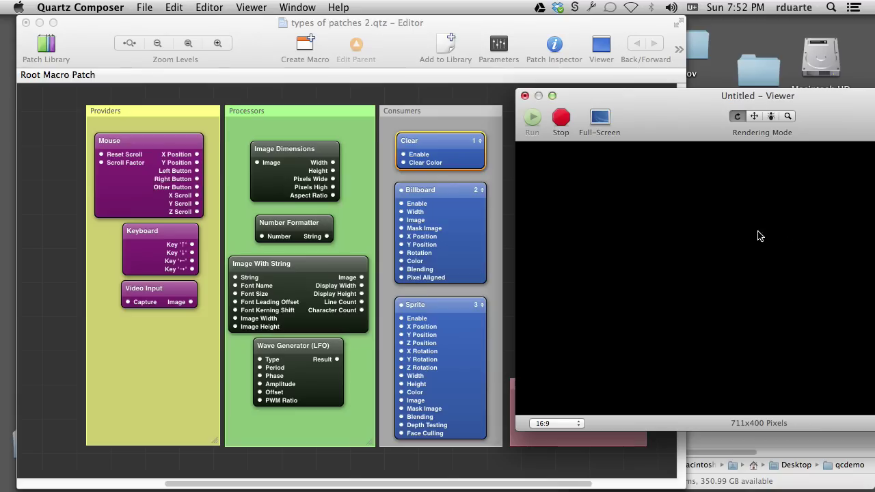
click(441, 194)
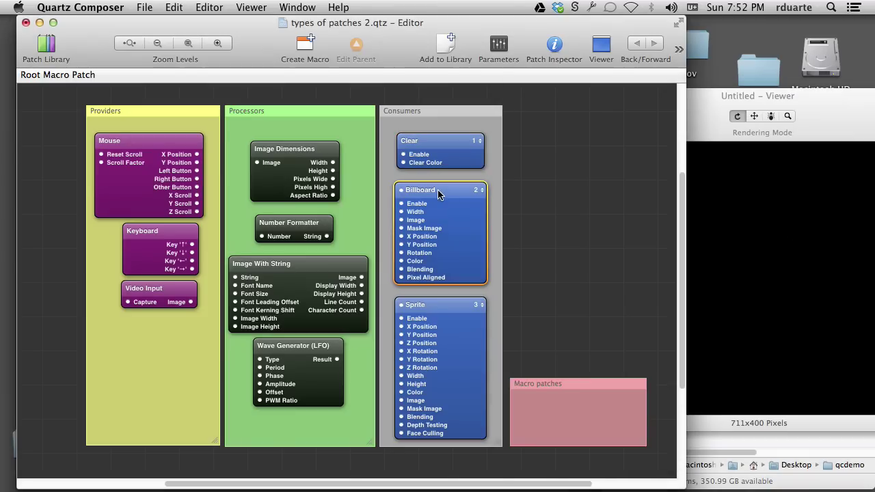
click(786, 197)
click(459, 375)
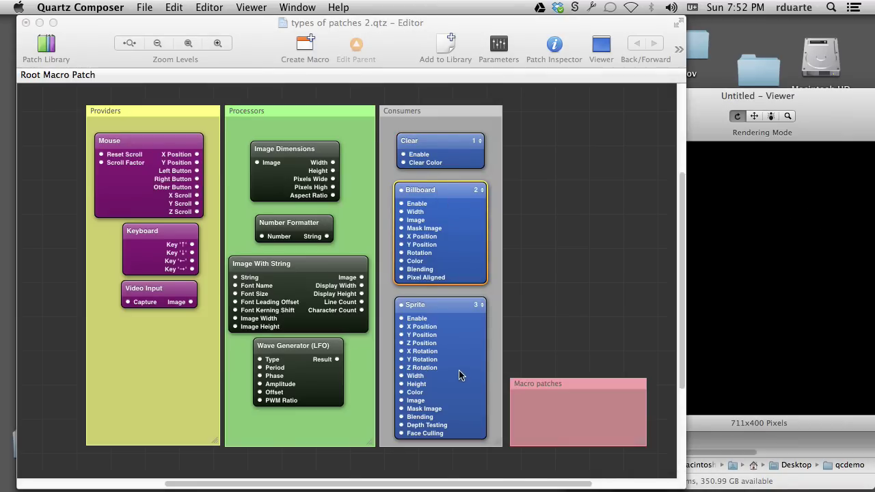
click(460, 375)
click(796, 252)
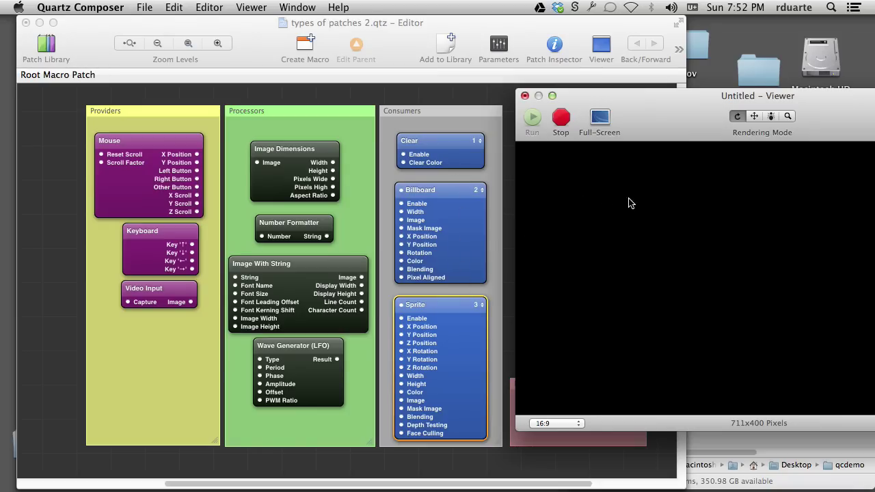
click(454, 264)
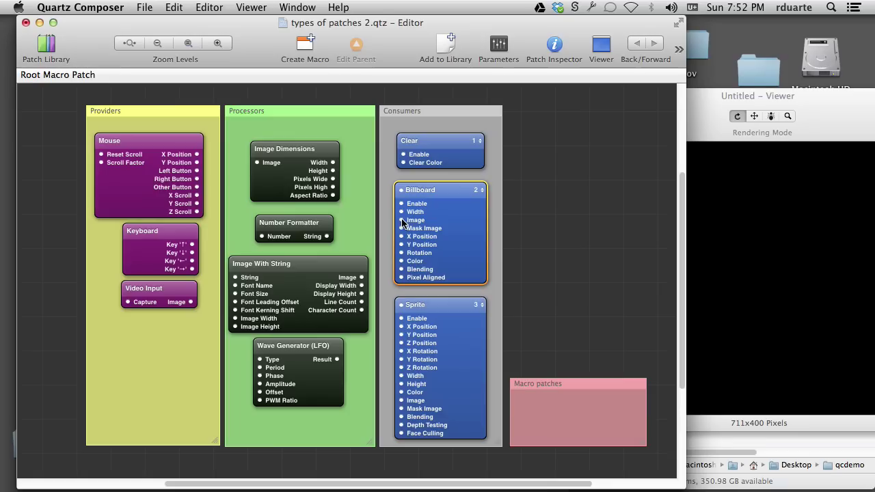
- Connect Video Input's Image output to the Billboard's Image input
mouse_move(402, 222)
drag(190, 301, 176, 340)
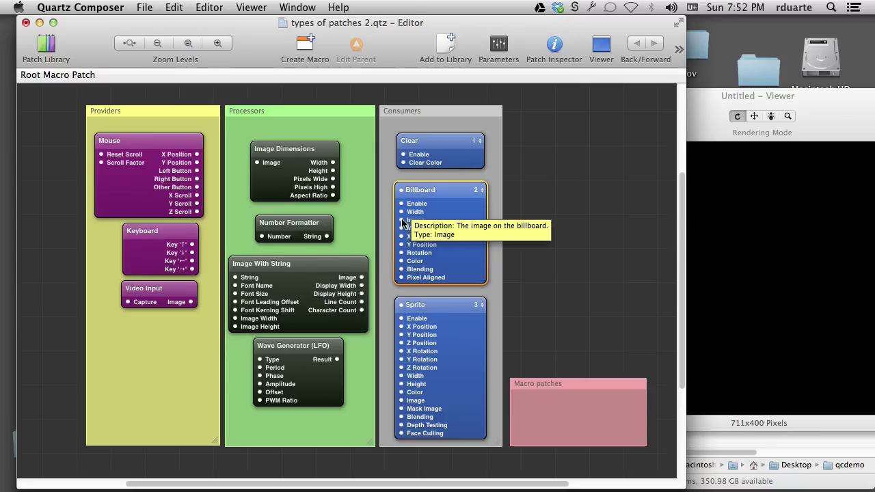
drag(192, 302, 402, 253)
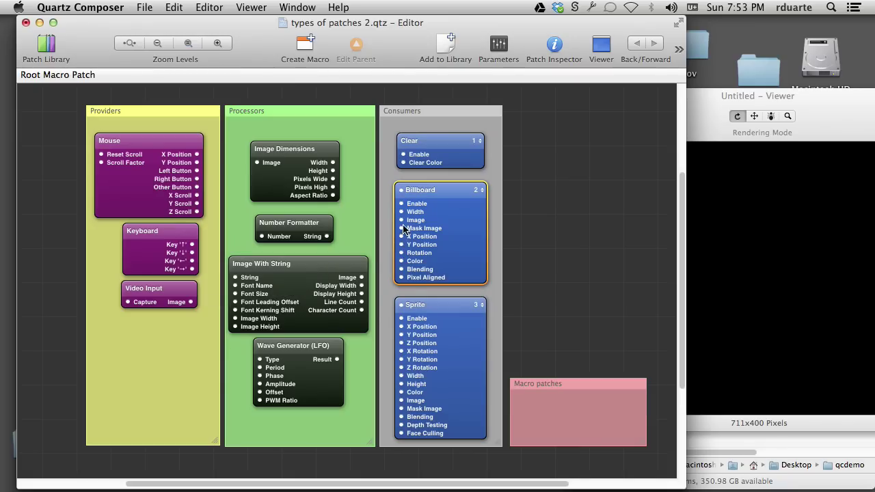
mouse_move(402, 215)
- Keep the Clear patch on rendering layer 1 and Billboard on layer 2
click(481, 142)
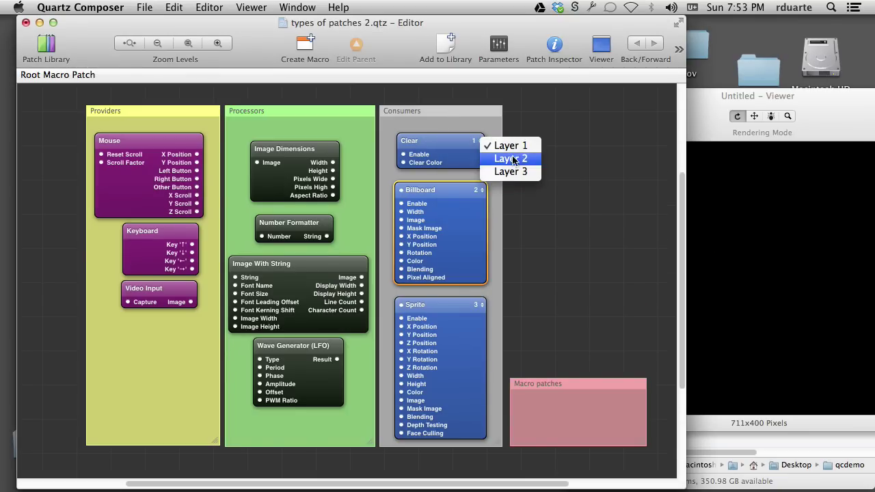
click(509, 146)
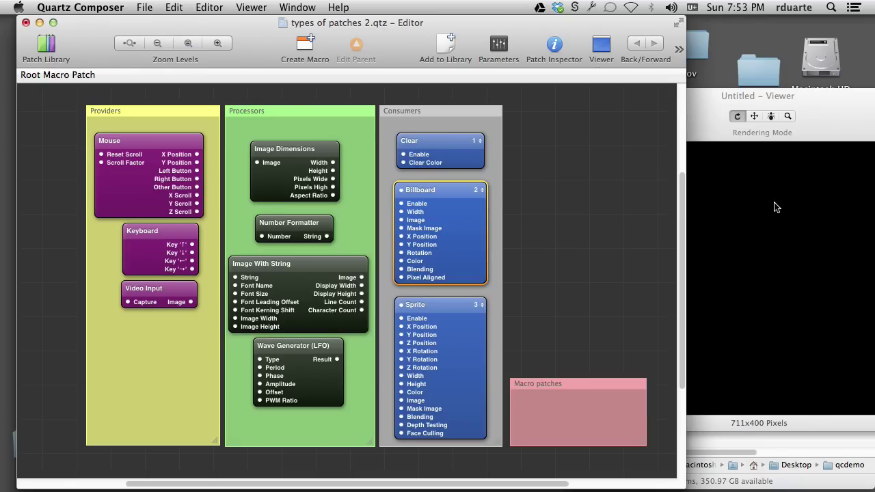
click(478, 190)
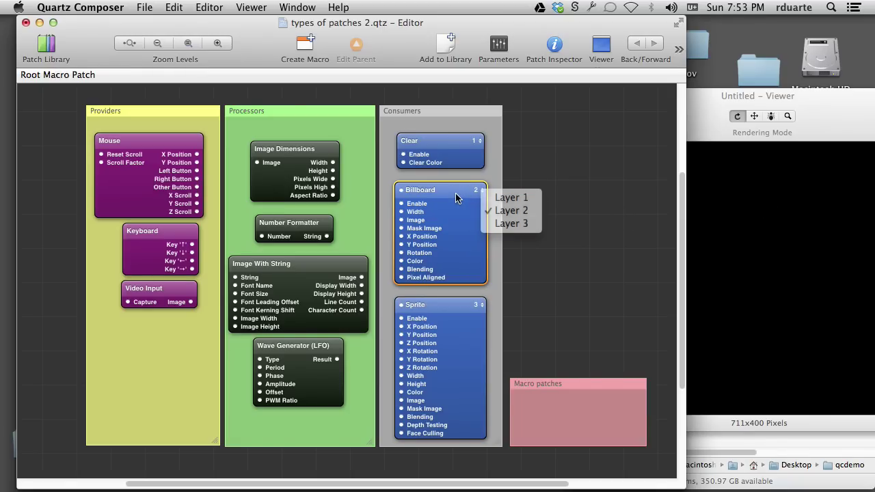
click(470, 194)
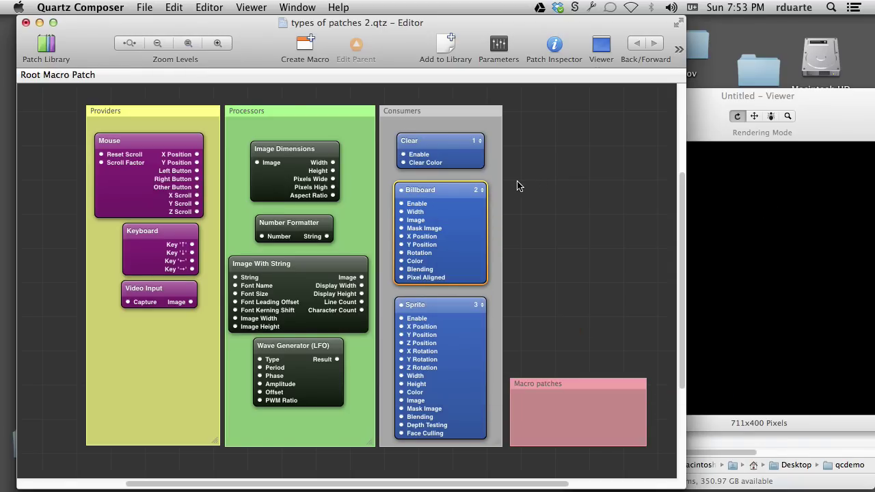
click(481, 191)
click(592, 177)
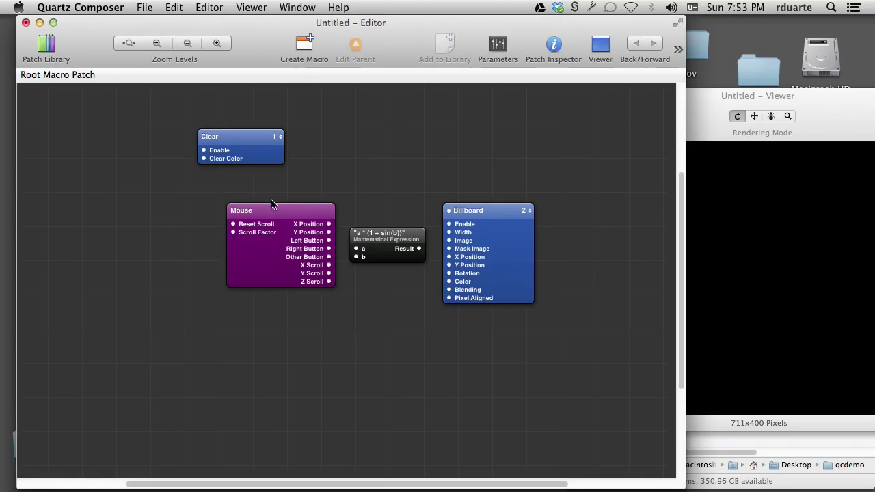
- Delete the Mouse, Mathematical Expression and Billboard patches and reposition the Clear patch
drag(272, 197, 479, 327)
key(Delete)
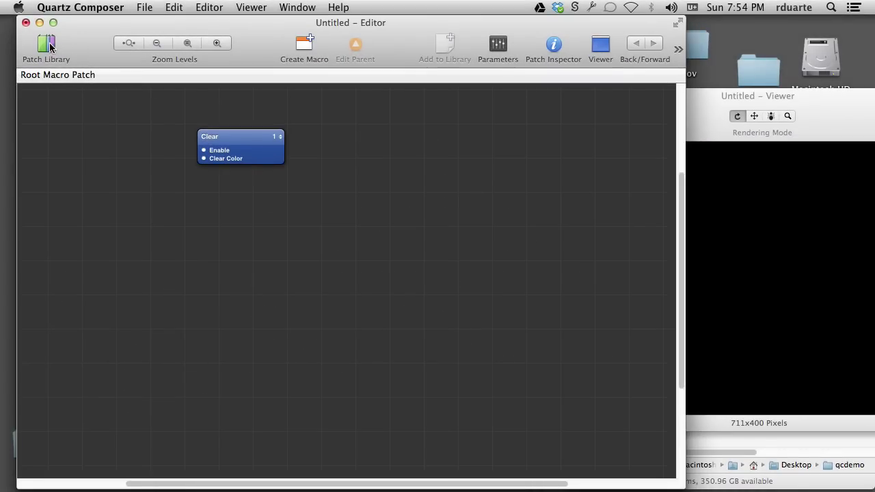
drag(235, 138, 276, 144)
click(768, 208)
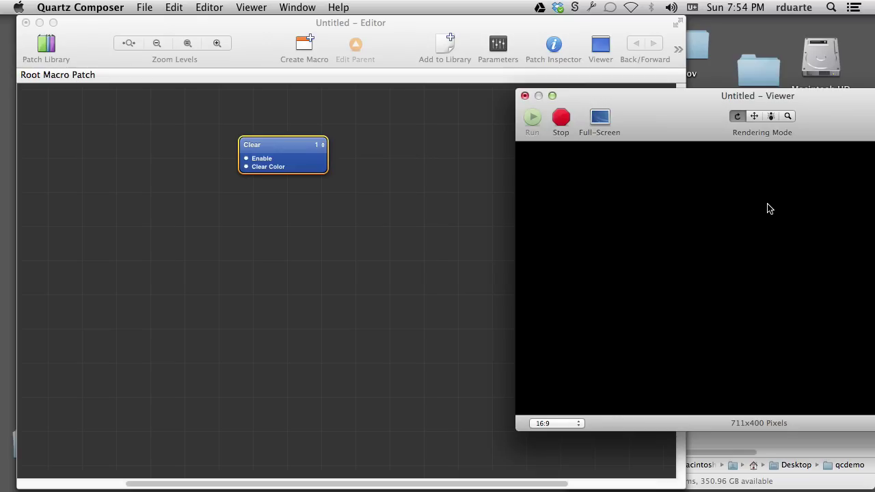
mouse_move(270, 151)
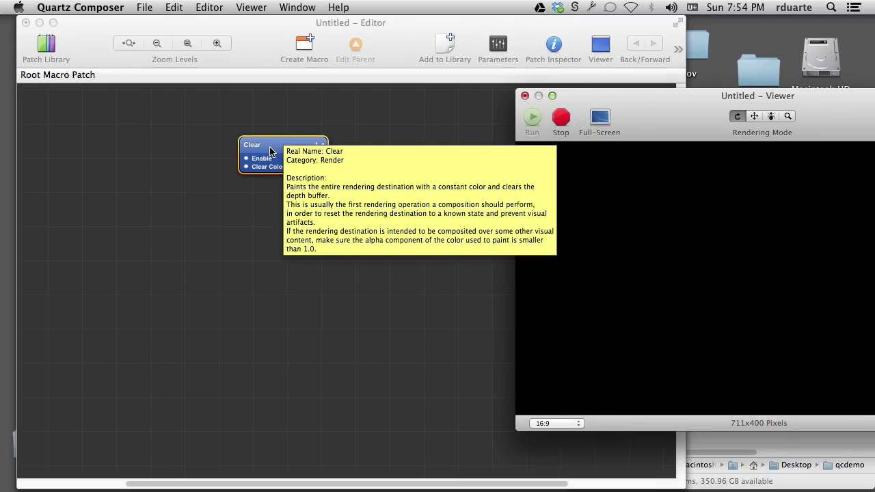
click(295, 141)
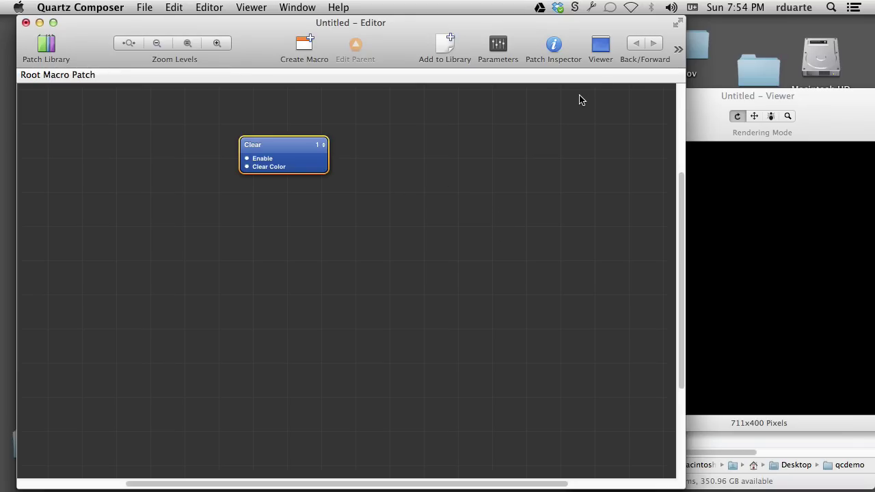
drag(287, 143, 263, 134)
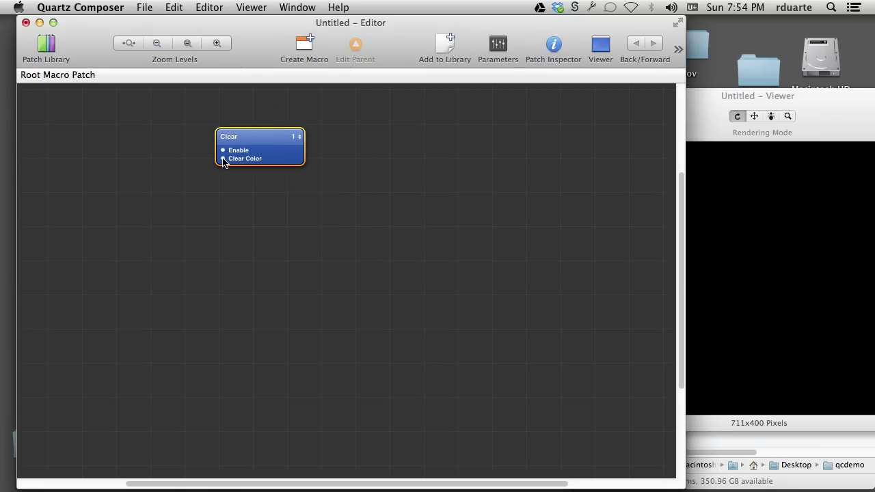
mouse_move(223, 162)
- Show the Clear patch's input parameters and leave its Enable input set to True
double_click(223, 153)
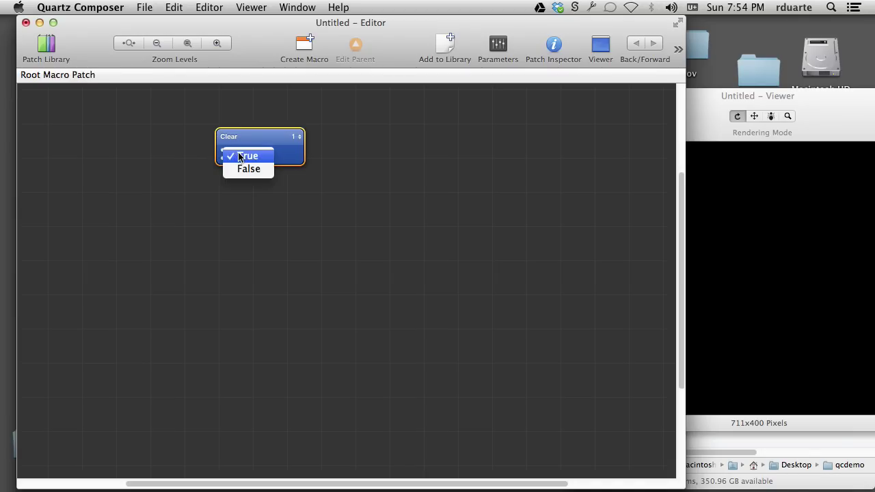
click(248, 169)
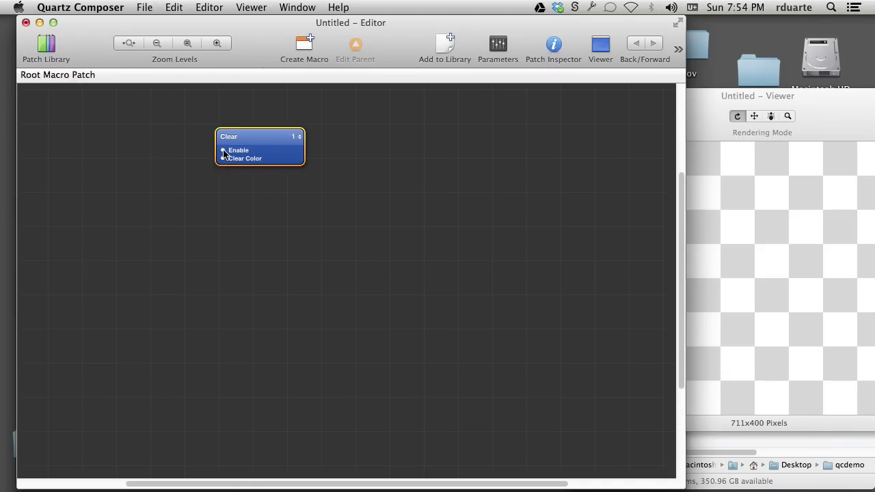
double_click(223, 153)
click(248, 157)
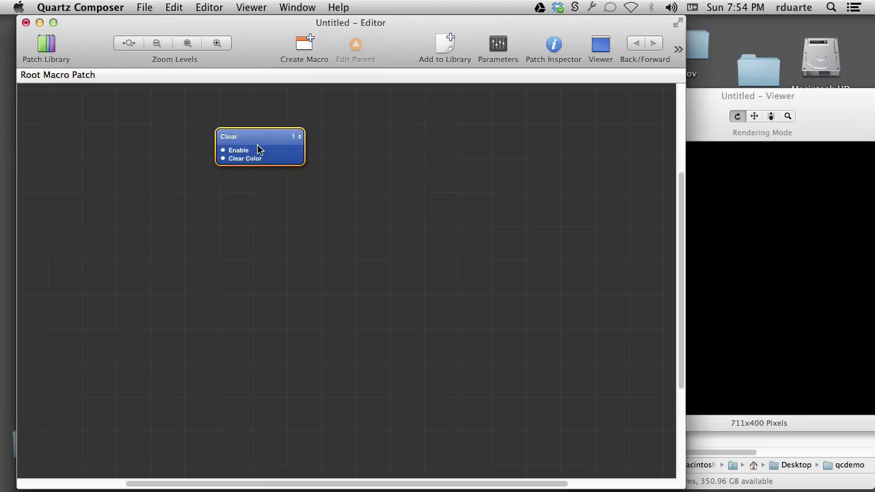
click(553, 46)
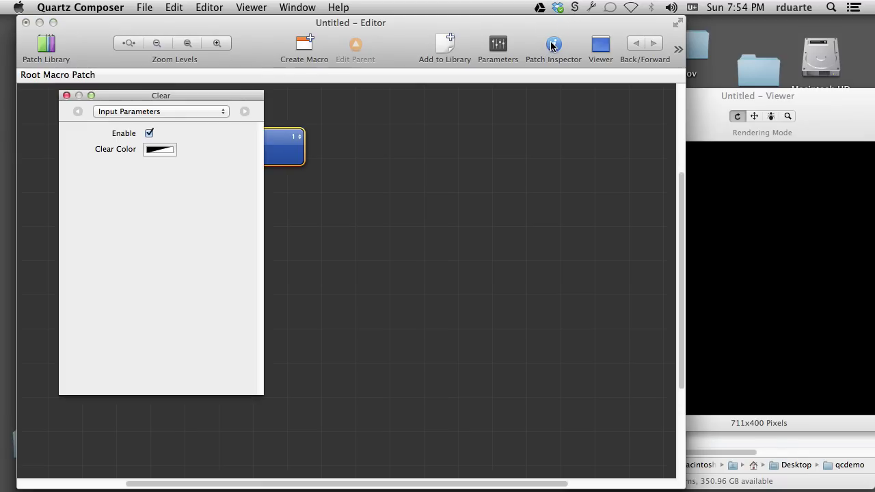
drag(216, 101, 538, 79)
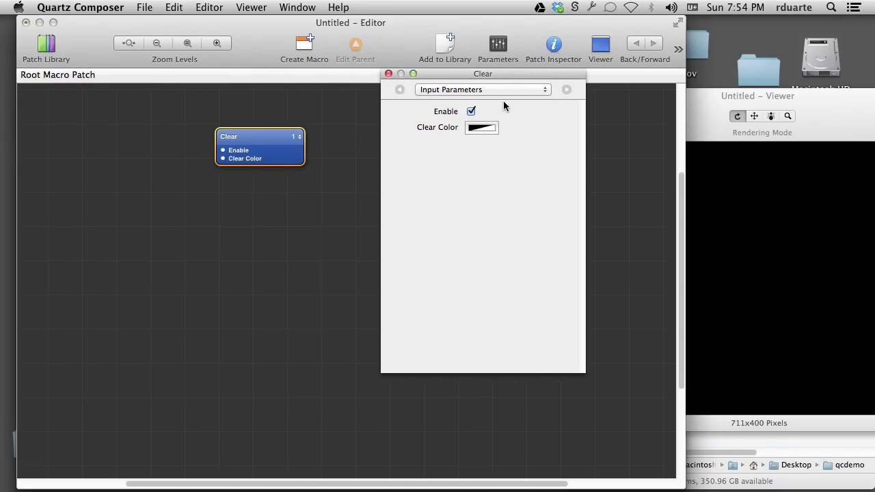
click(470, 111)
drag(438, 82, 417, 113)
click(450, 144)
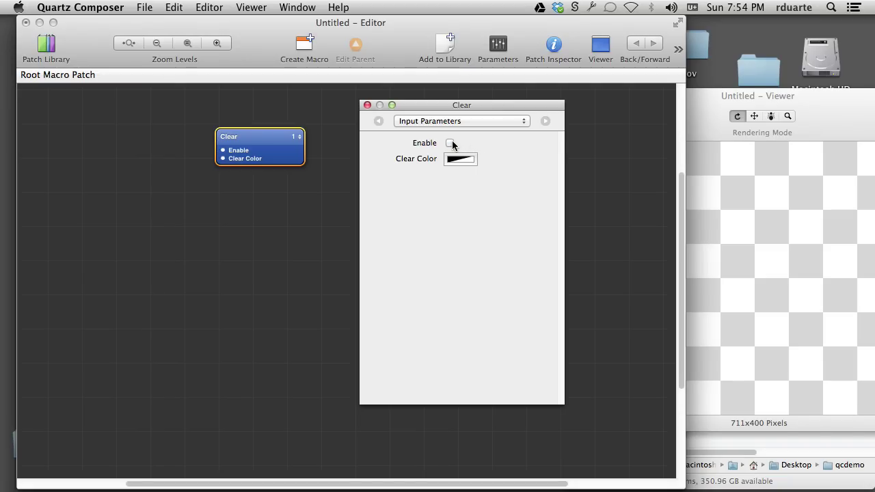
click(450, 144)
- Set the Clear Color to magenta (RGBA 1, 0, 1, 1)
click(462, 159)
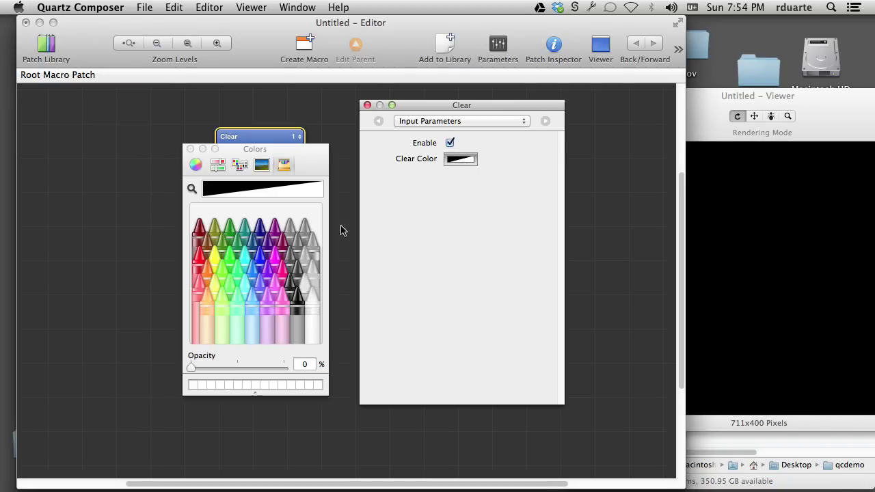
click(280, 255)
click(190, 148)
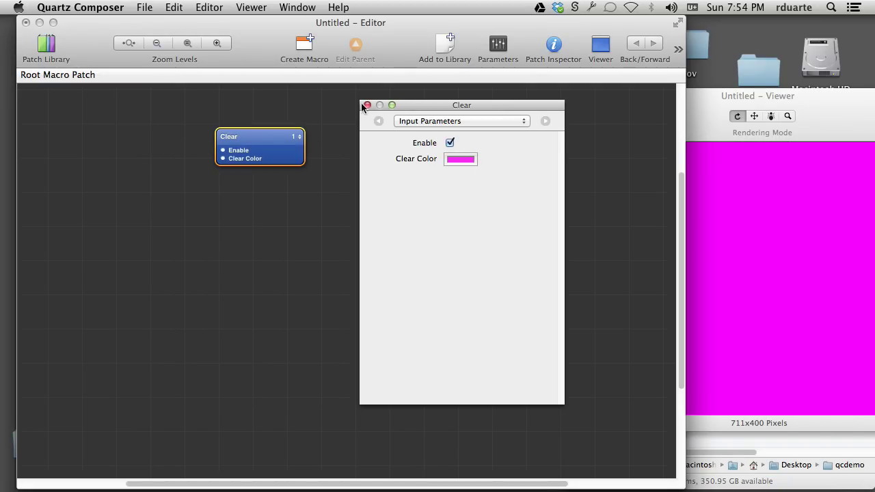
click(218, 164)
mouse_move(221, 162)
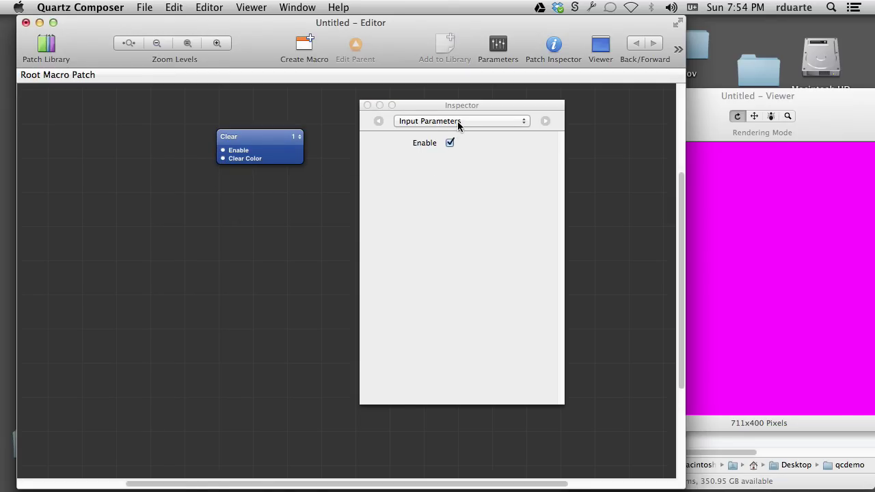
- Close the Inspector, hide the Parameters list and nudge the Clear patch slightly right
click(367, 106)
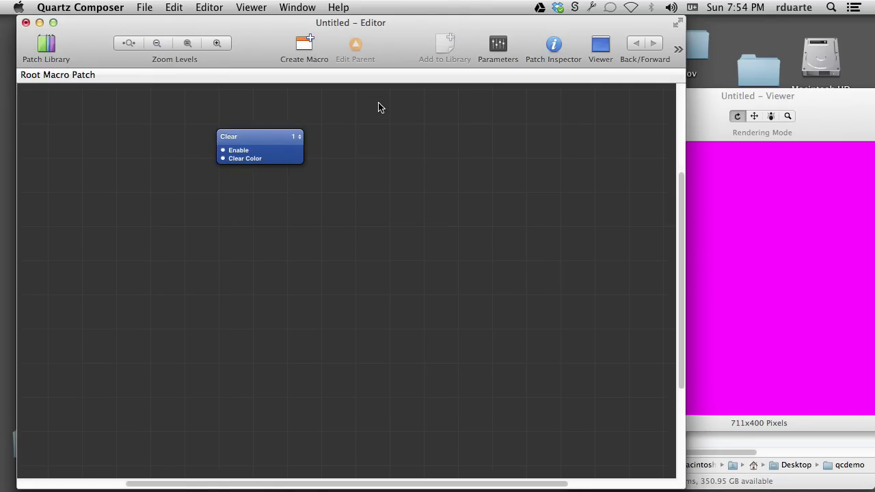
click(498, 45)
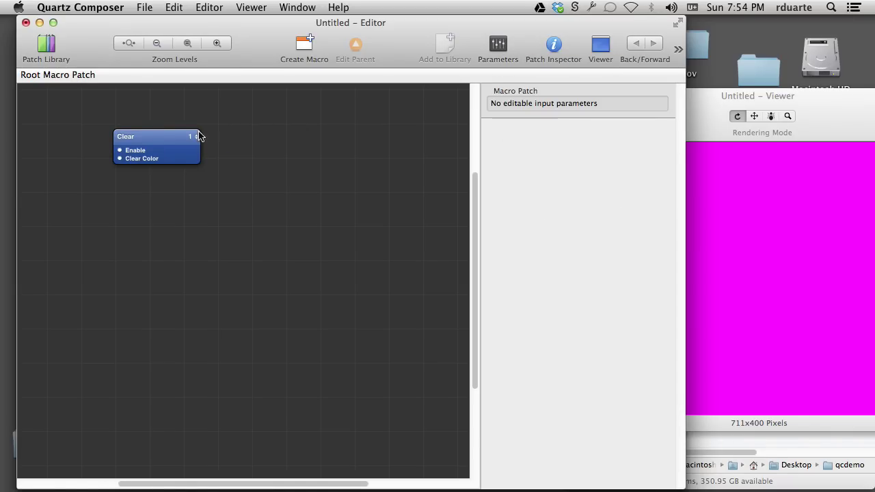
click(172, 137)
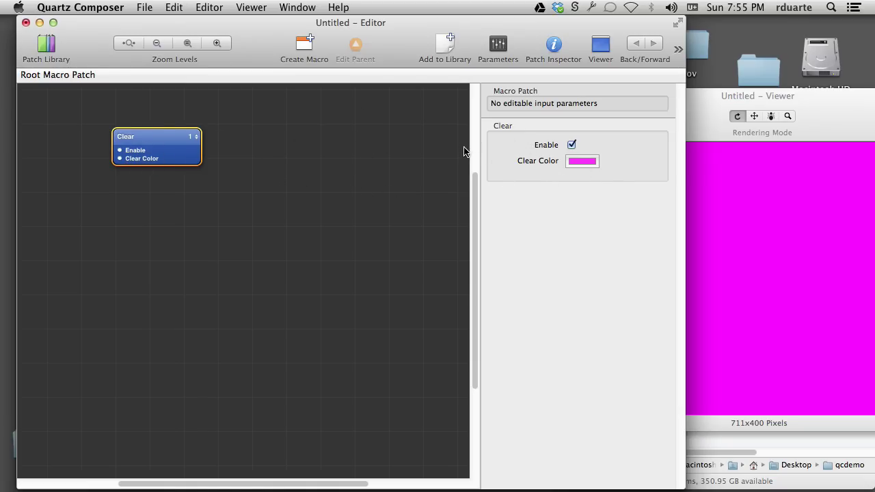
click(441, 146)
click(177, 141)
click(500, 46)
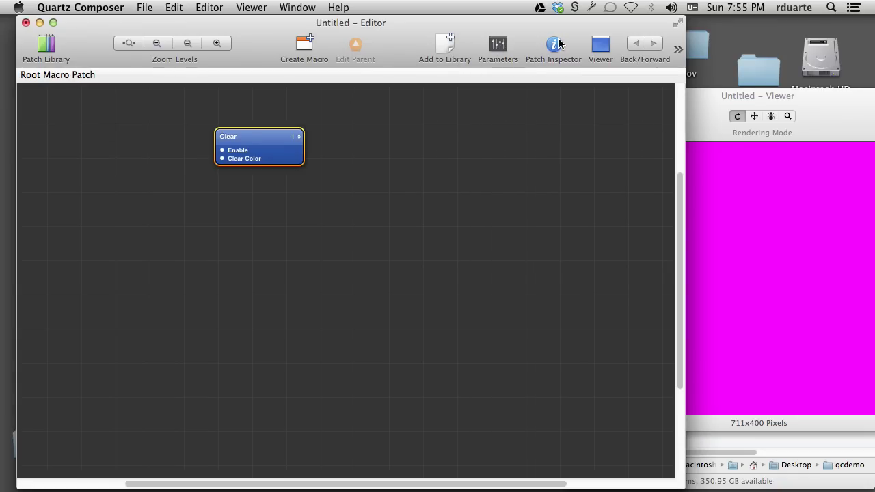
click(500, 44)
click(501, 44)
drag(263, 135, 268, 135)
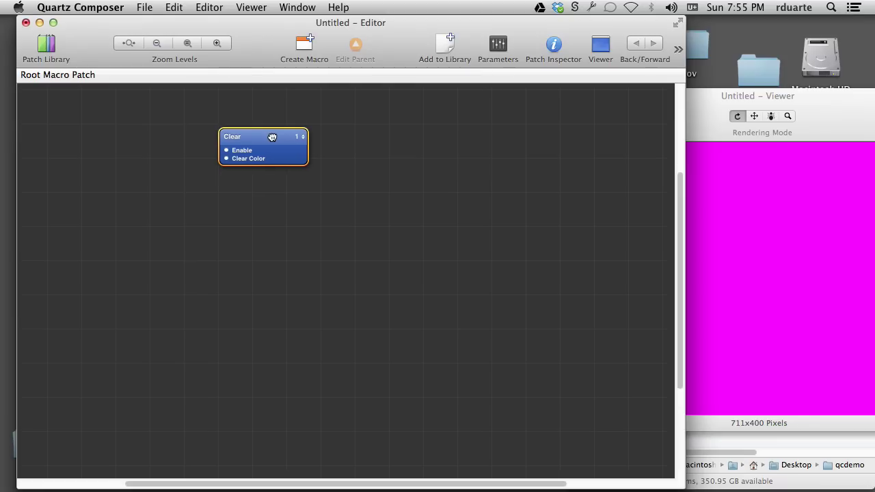
click(555, 45)
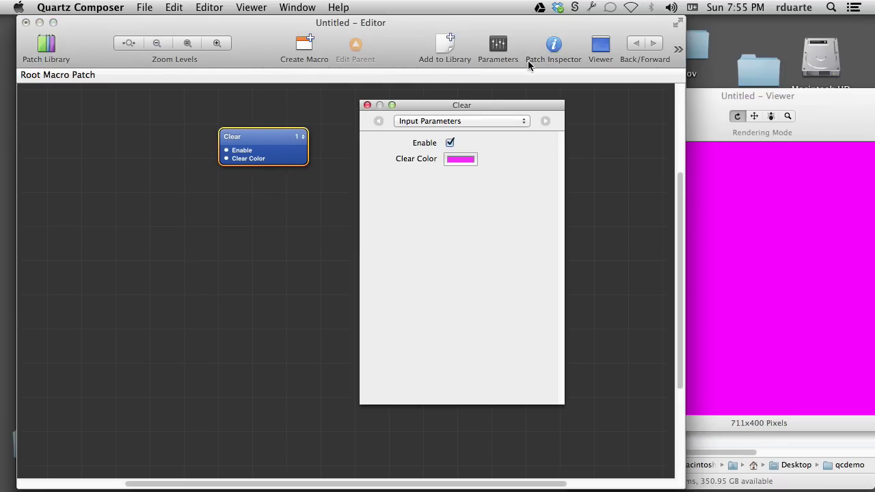
drag(516, 104, 494, 102)
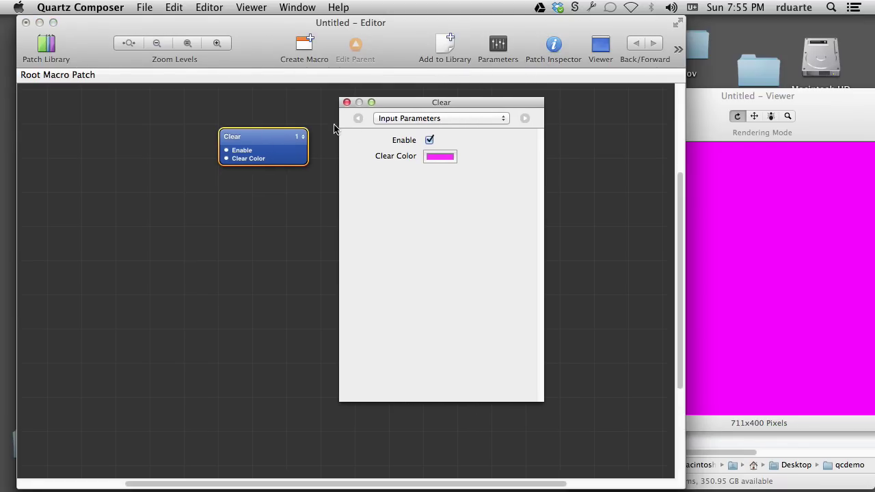
click(399, 120)
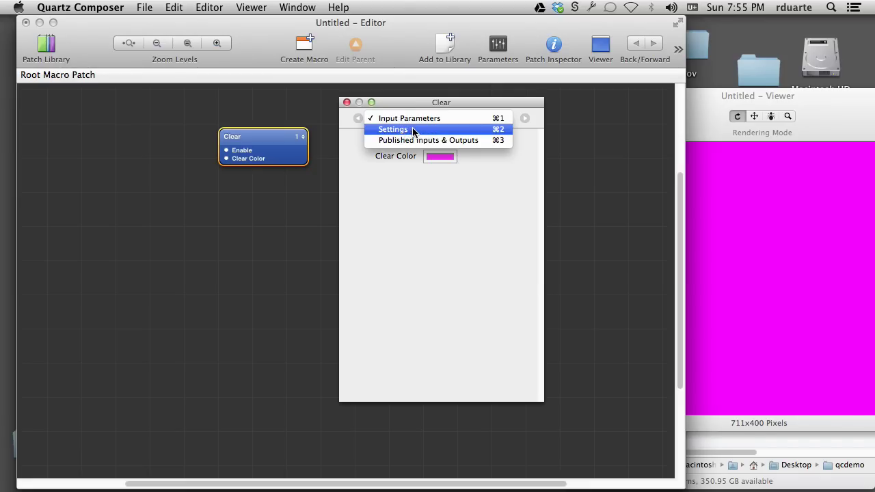
click(467, 130)
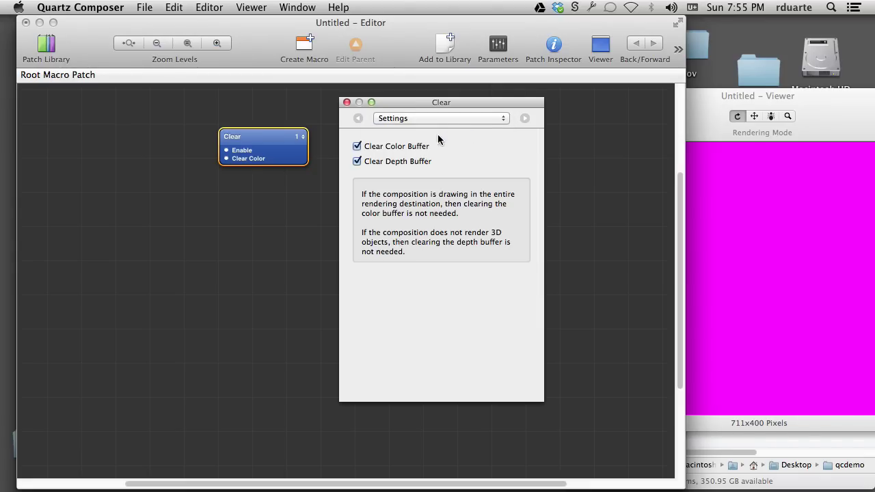
click(347, 102)
click(346, 192)
- Add a Keyboard patch from the Patch Library, searching 'keyboar', and place it higher
key(super+Return)
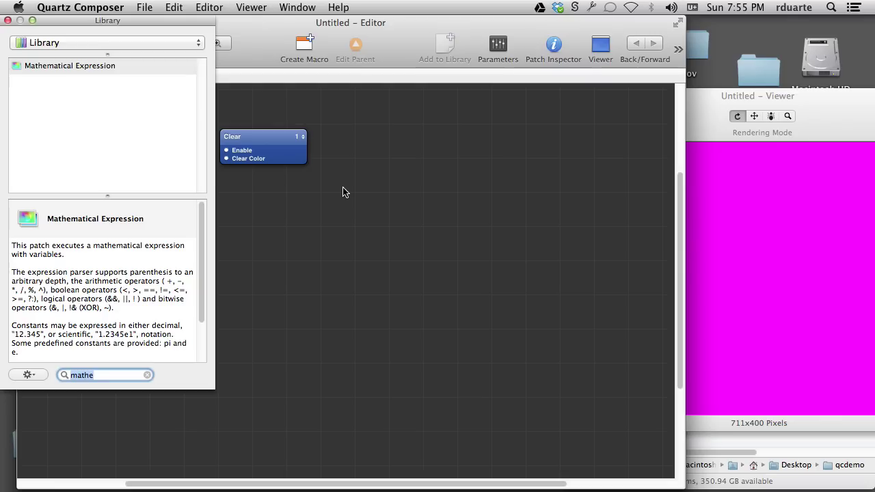
text(keyboar)
key(Return)
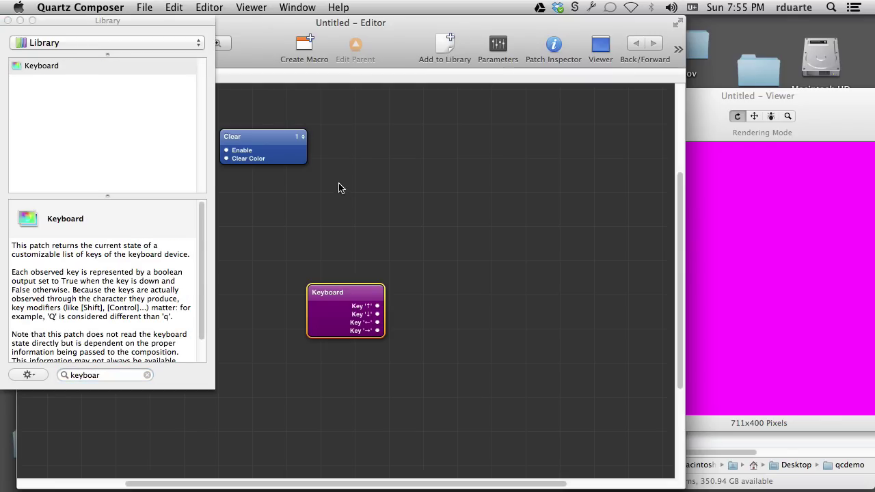
drag(333, 291, 333, 242)
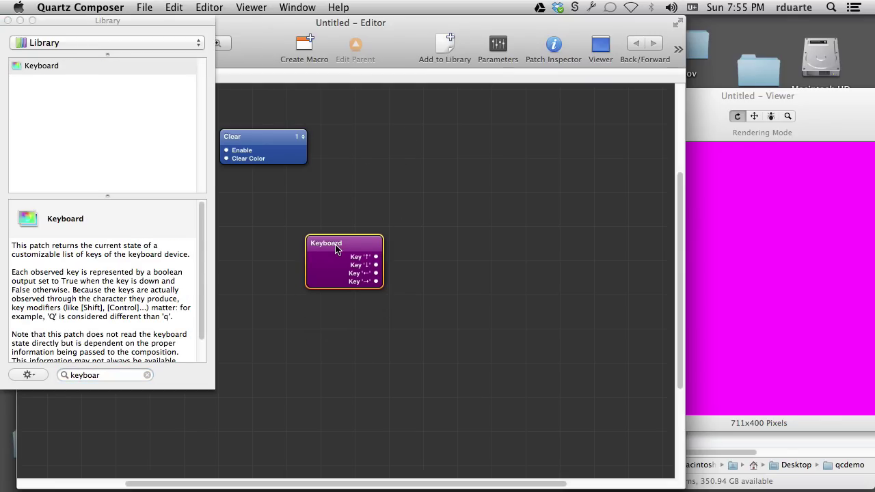
- Add the t key to the Keyboard patch's watched keys in its Settings
click(555, 45)
drag(499, 107, 568, 113)
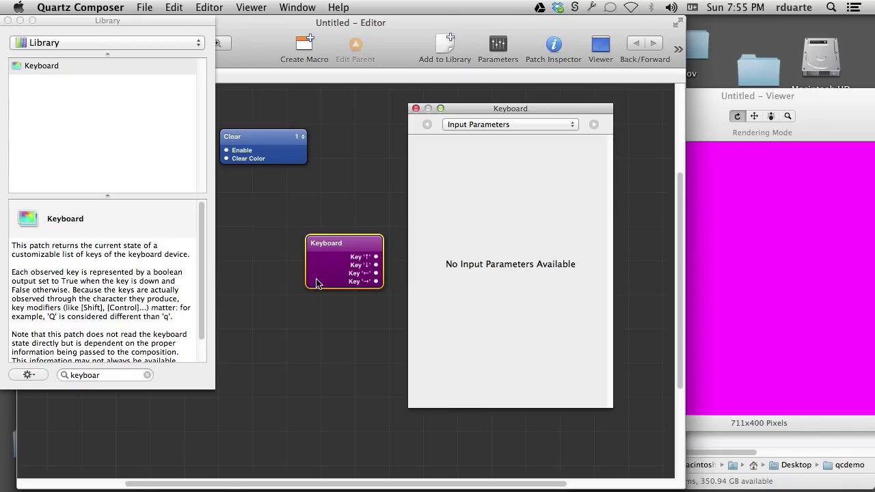
click(265, 149)
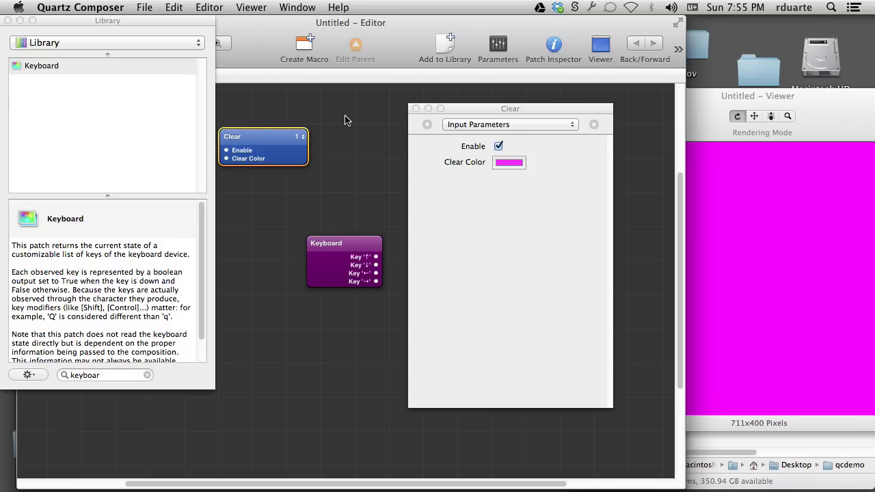
click(336, 263)
click(495, 124)
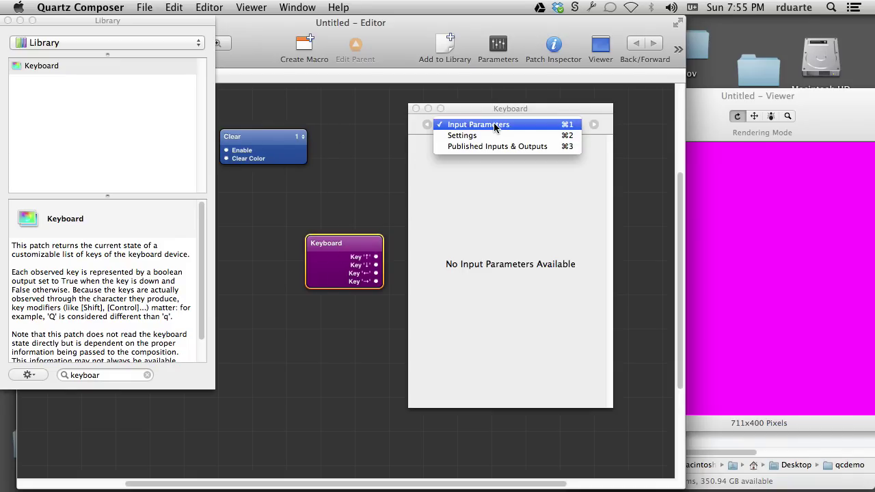
click(498, 136)
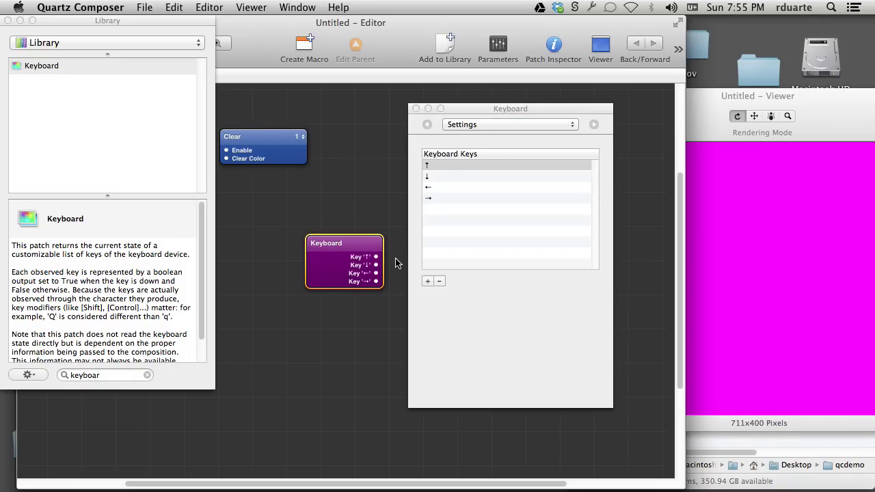
click(427, 280)
text(t)
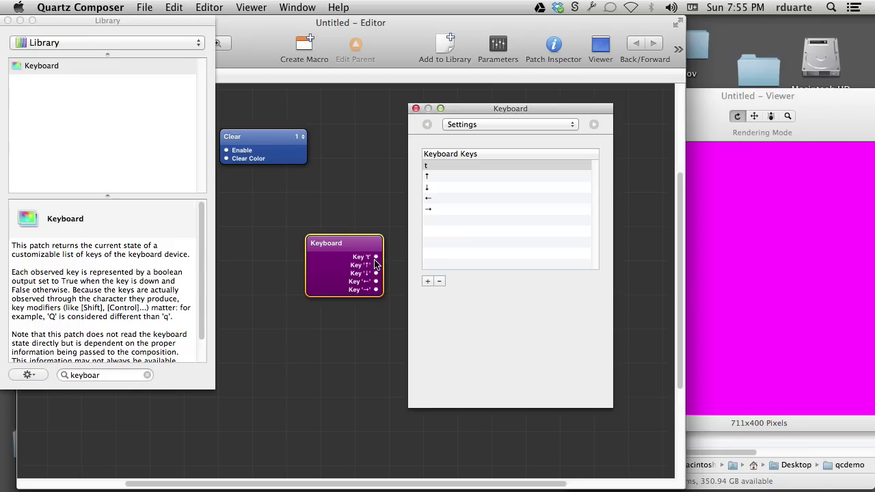
mouse_move(375, 262)
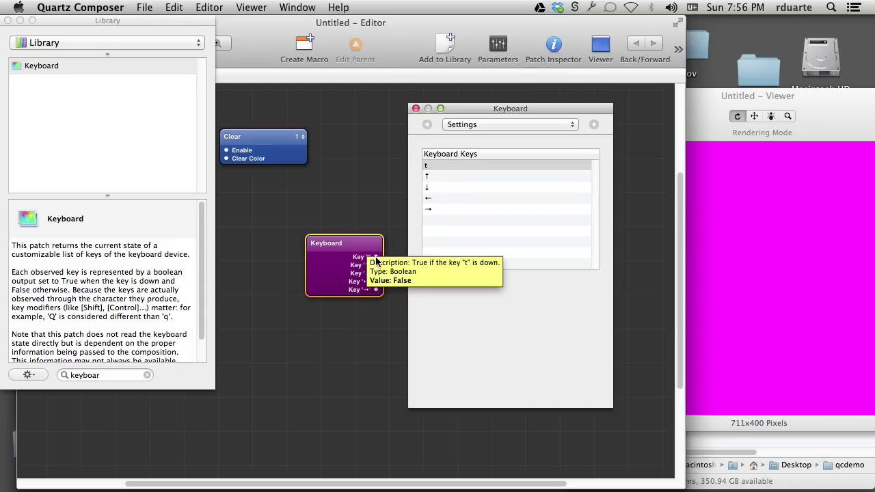
click(416, 108)
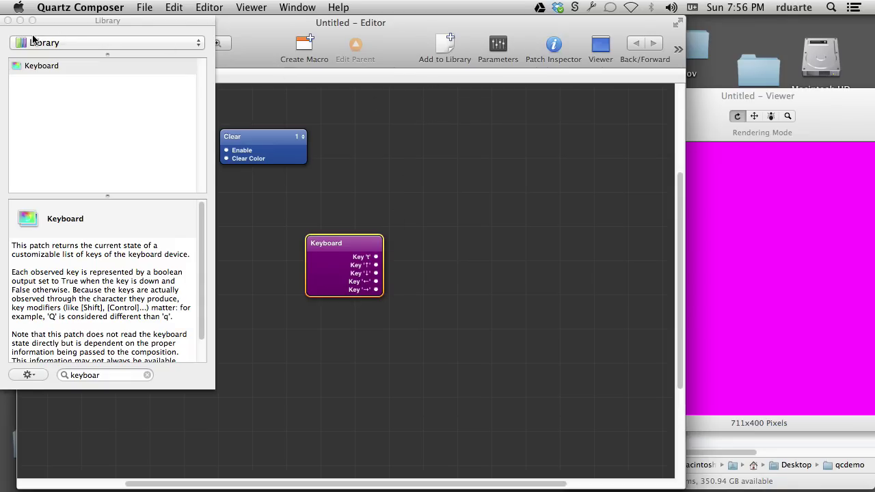
click(7, 20)
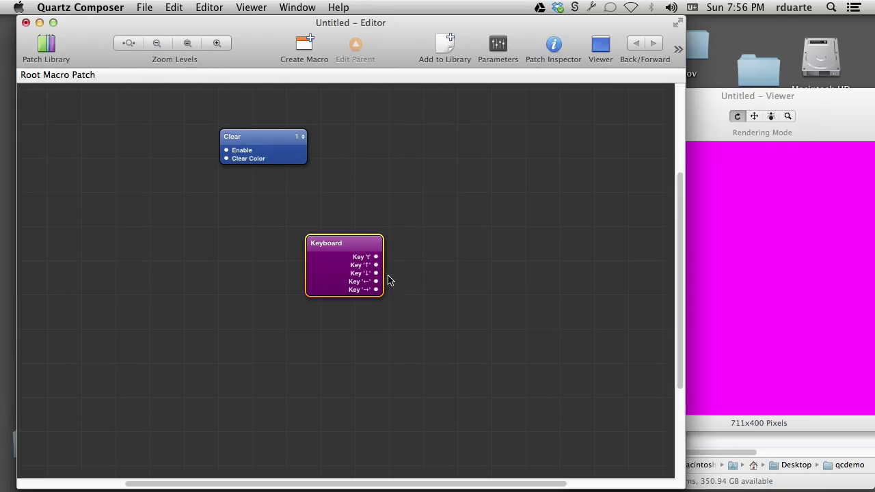